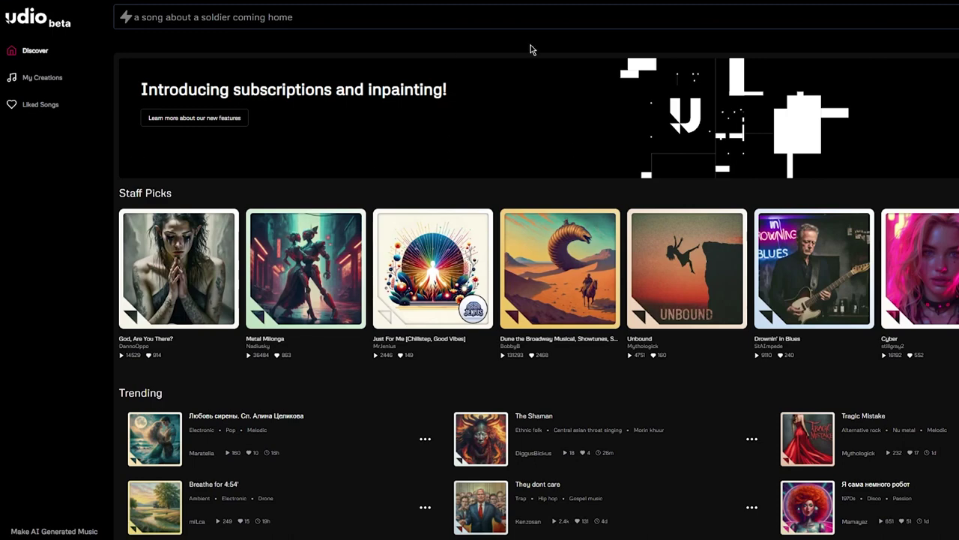
Sign in to Udio with a Google account.
left_click(368, 9)
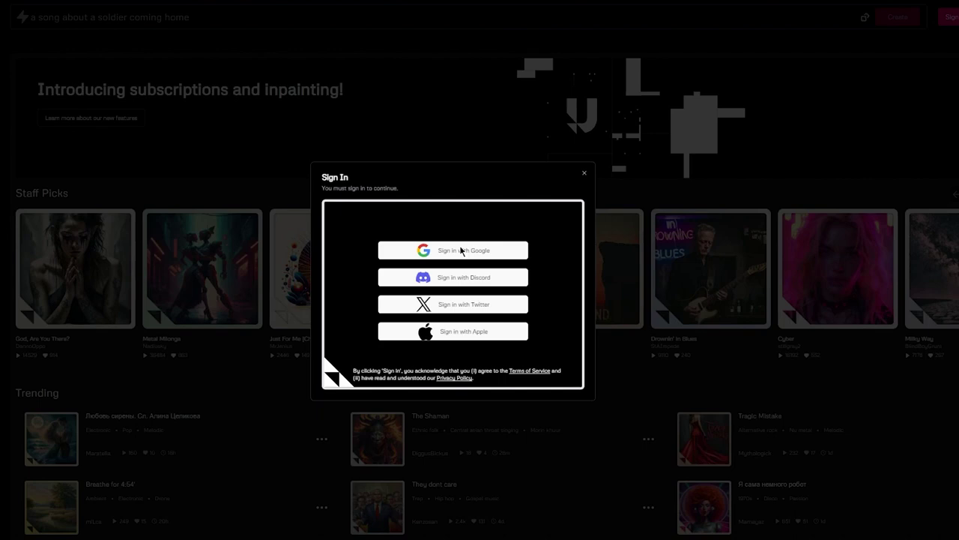
left_click(460, 250)
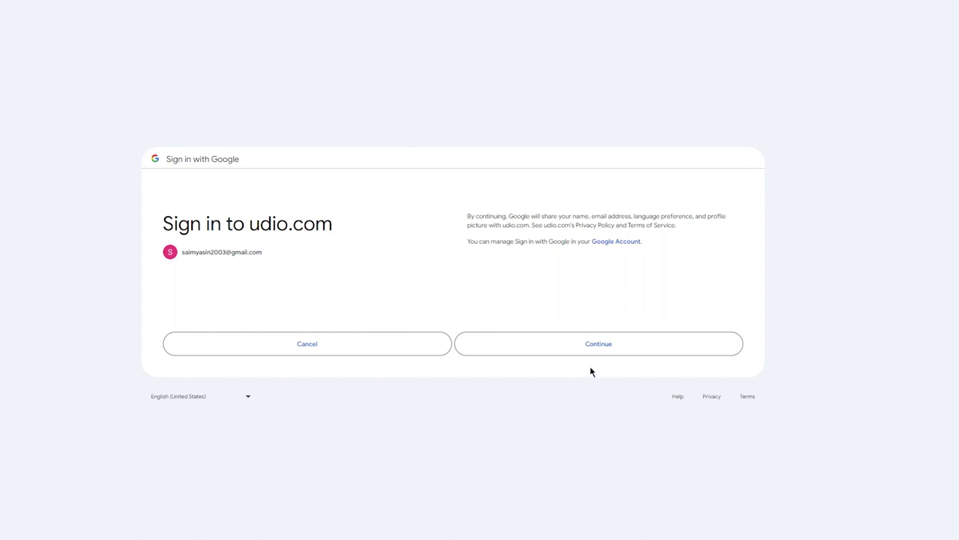
left_click(591, 346)
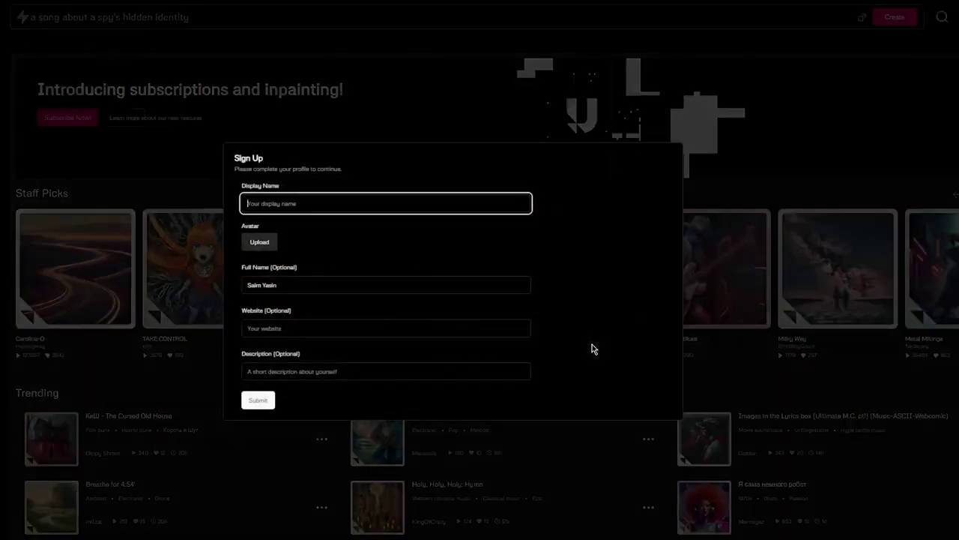
Fill the profile's Display Name from the saved autofill value and submit the form.
left_click(273, 203)
left_click(353, 229)
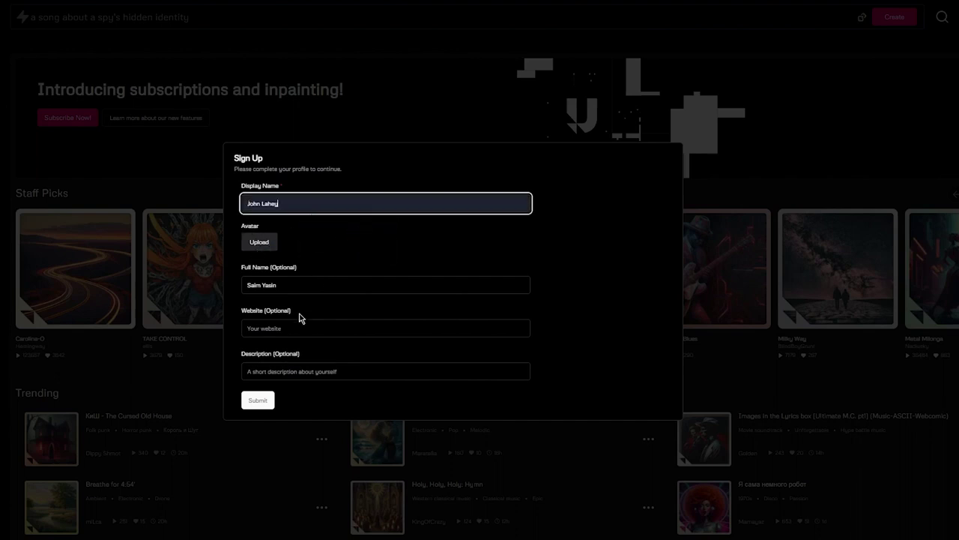
left_click(258, 401)
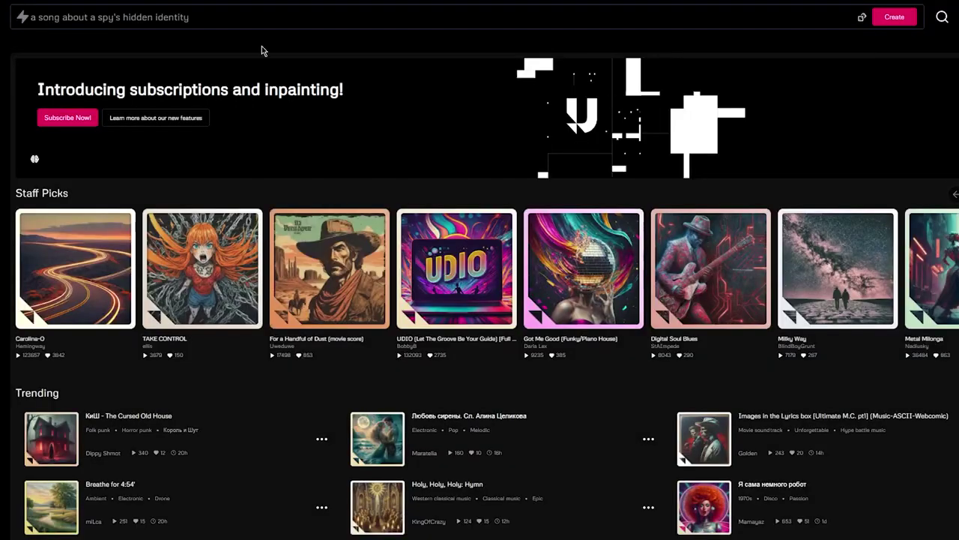
Add rock, heavy metal, metal, bass guitar and alternative metal tags, then describe drop F tuning and solos.
left_click(120, 13)
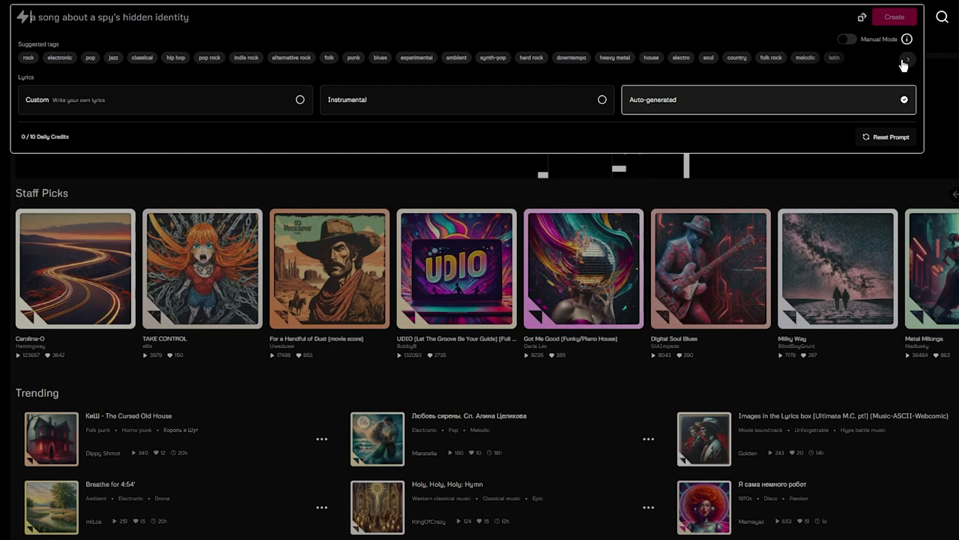
left_click(844, 39)
left_click(844, 40)
left_click(27, 58)
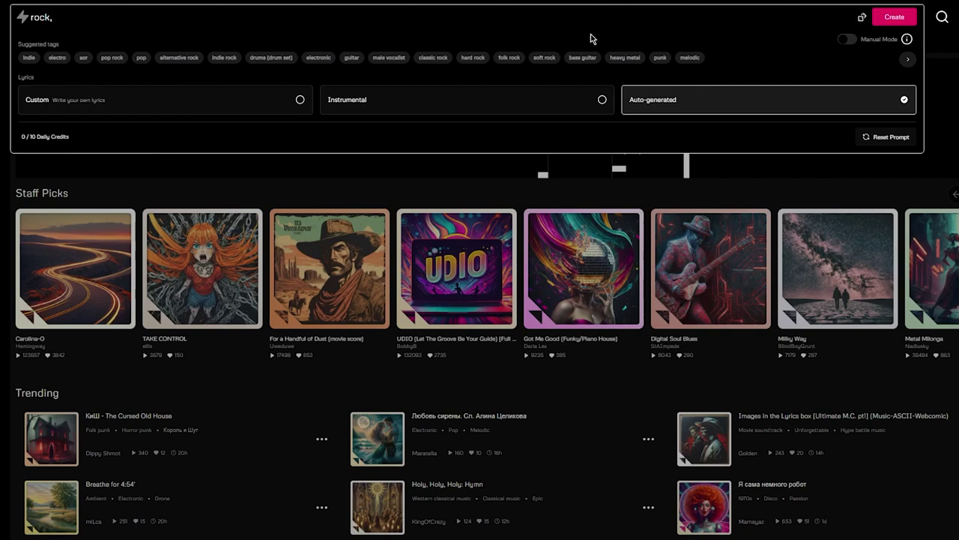
left_click(625, 57)
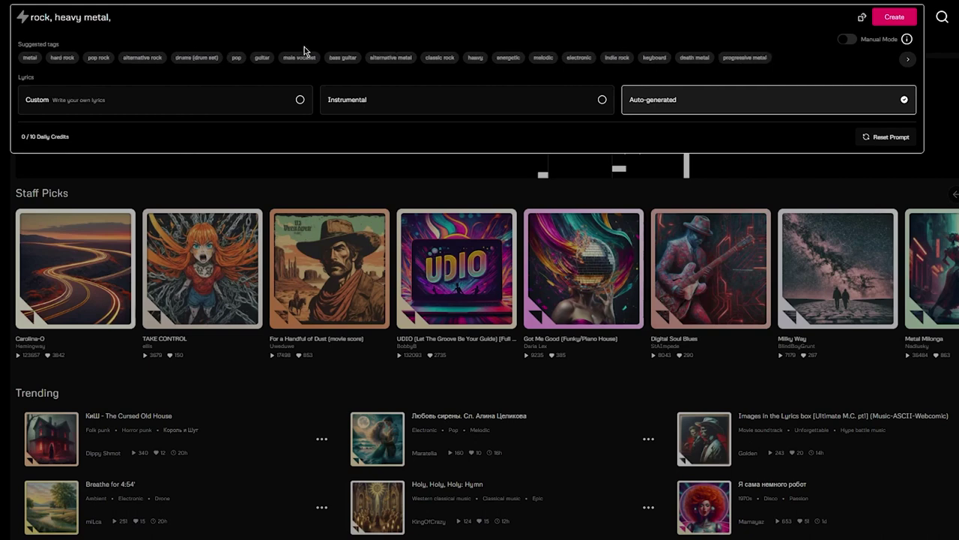
left_click(30, 58)
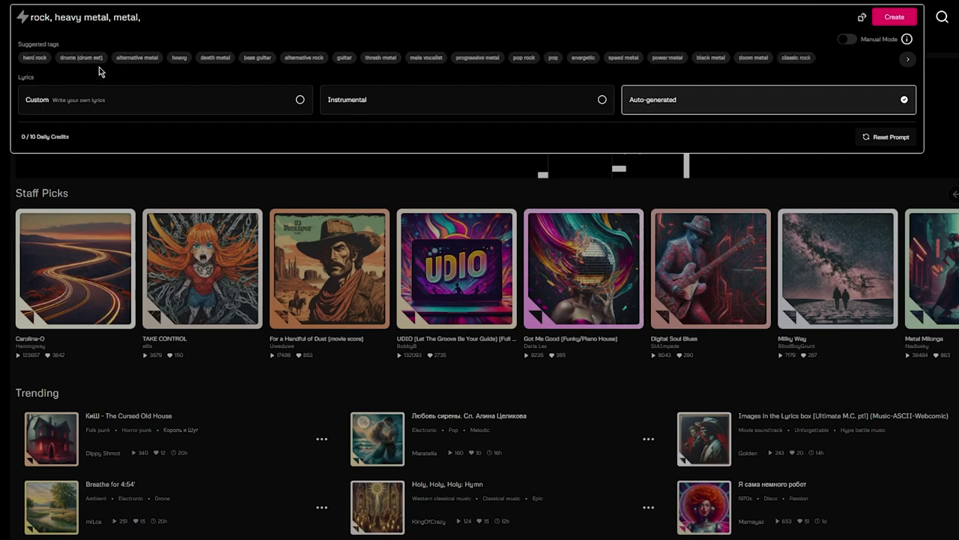
left_click(259, 58)
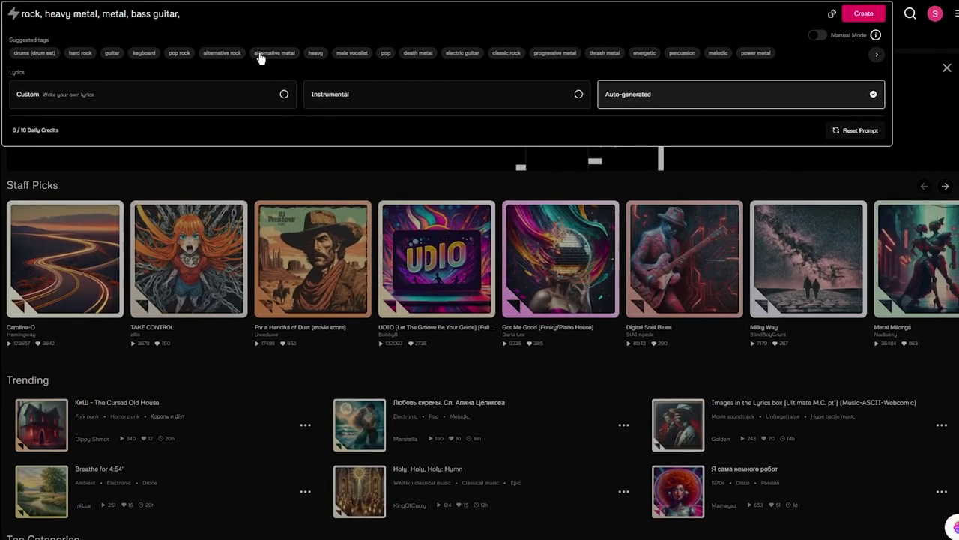
left_click(262, 58)
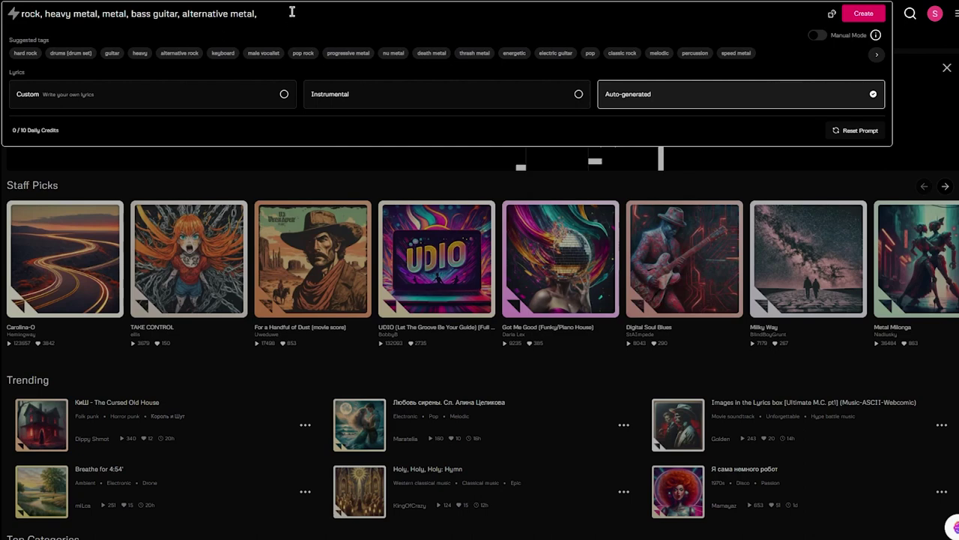
type("viest song ever, dr")
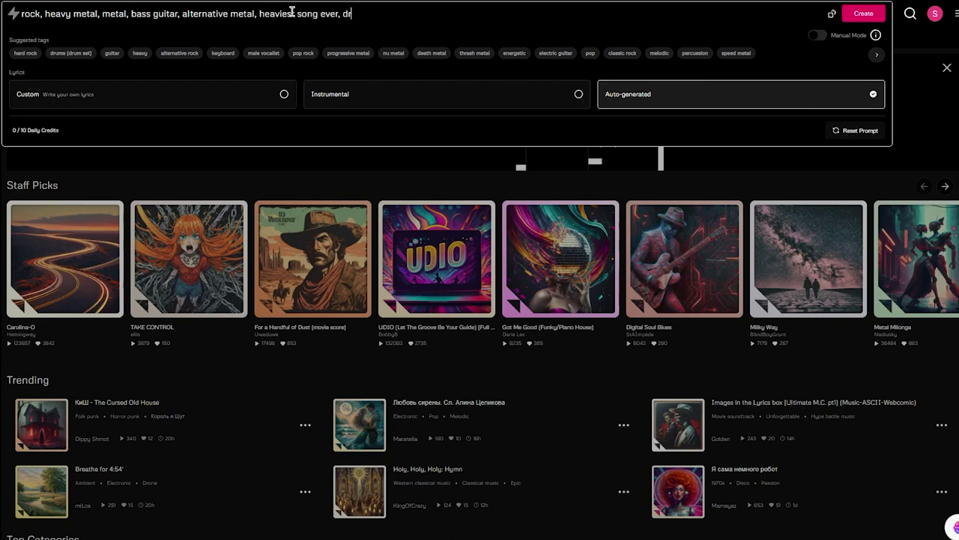
type("op")
type("f tuning, 2 minn")
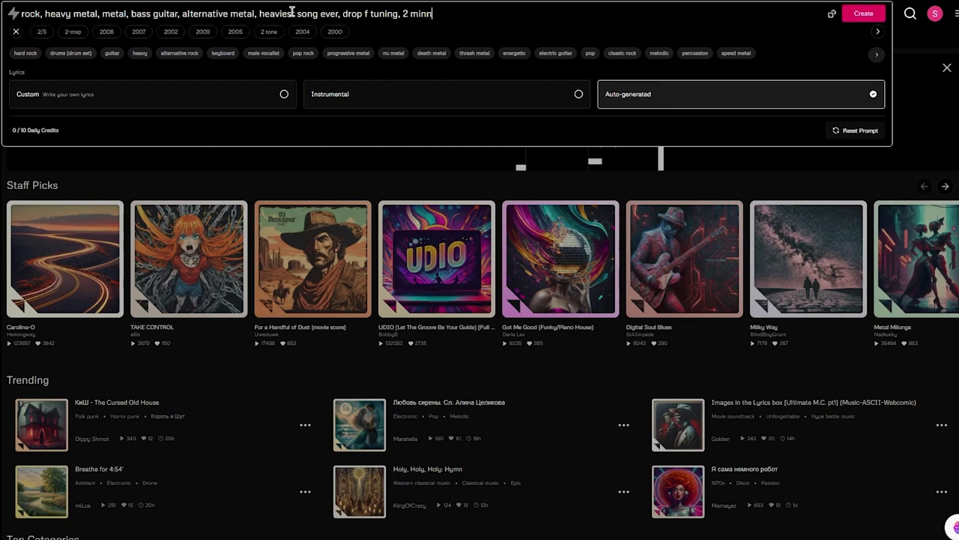
type("ute guitar so")
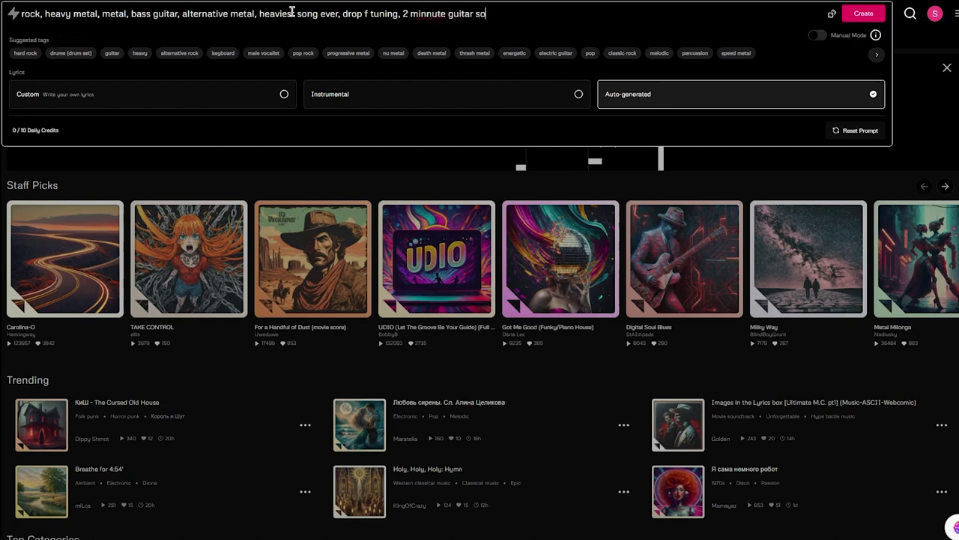
type("lo, 1 min")
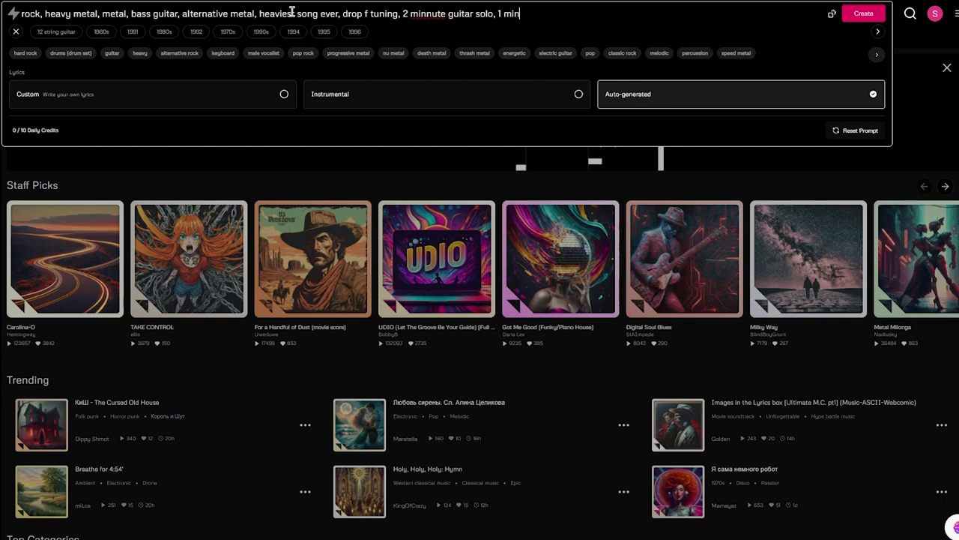
type("ute drum solo")
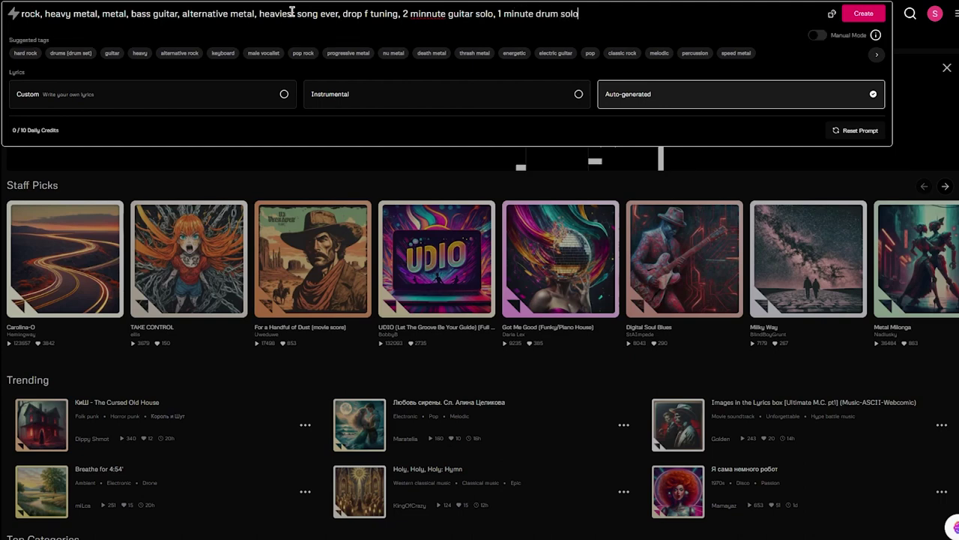
Keep Auto-generated lyrics after trying Custom and Instrumental, then generate Unleashed Resonance and Shackles of Fury.
left_click(60, 102)
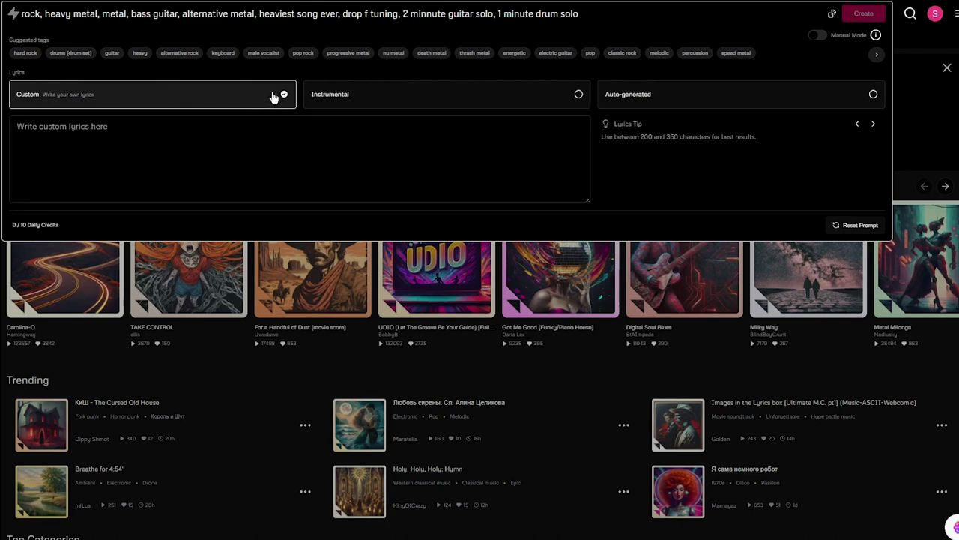
left_click(375, 95)
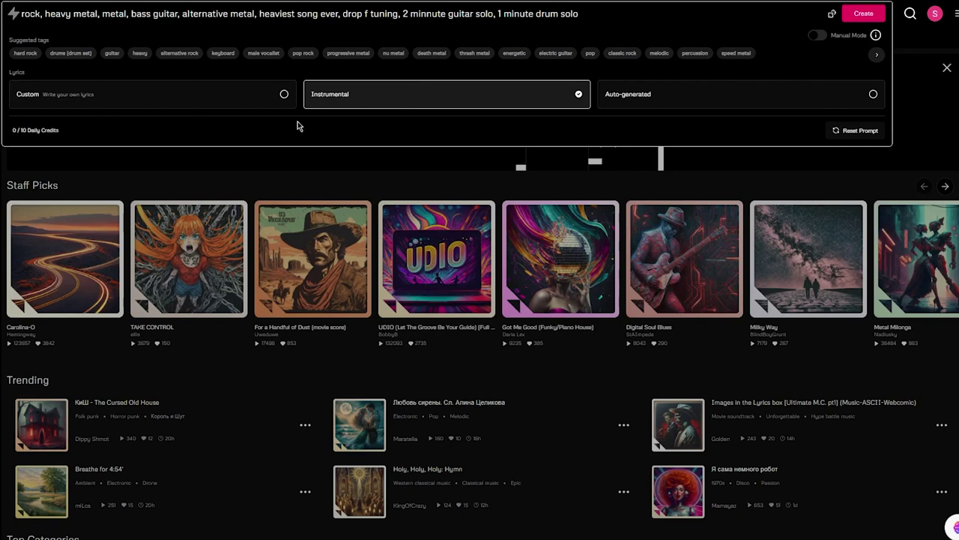
left_click(261, 103)
left_click(683, 95)
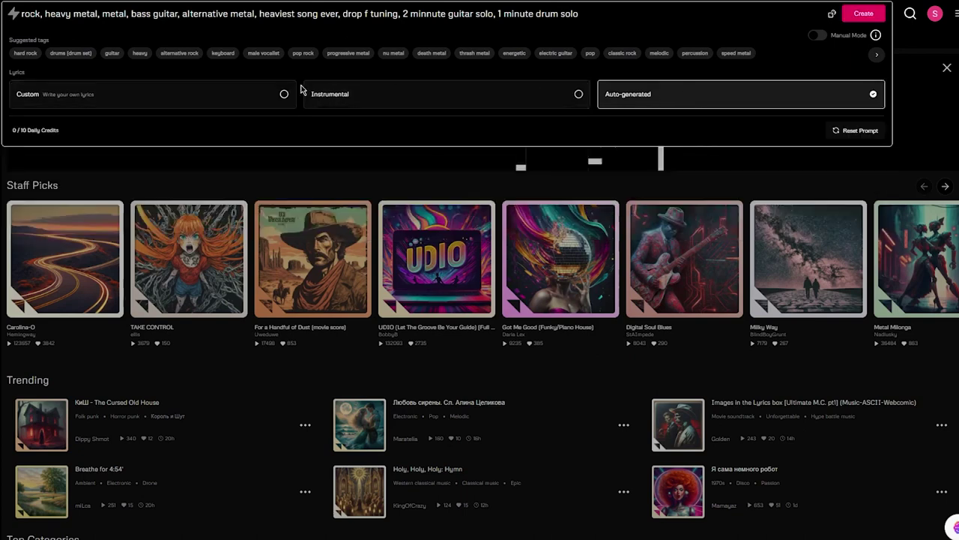
left_click(243, 97)
left_click(514, 95)
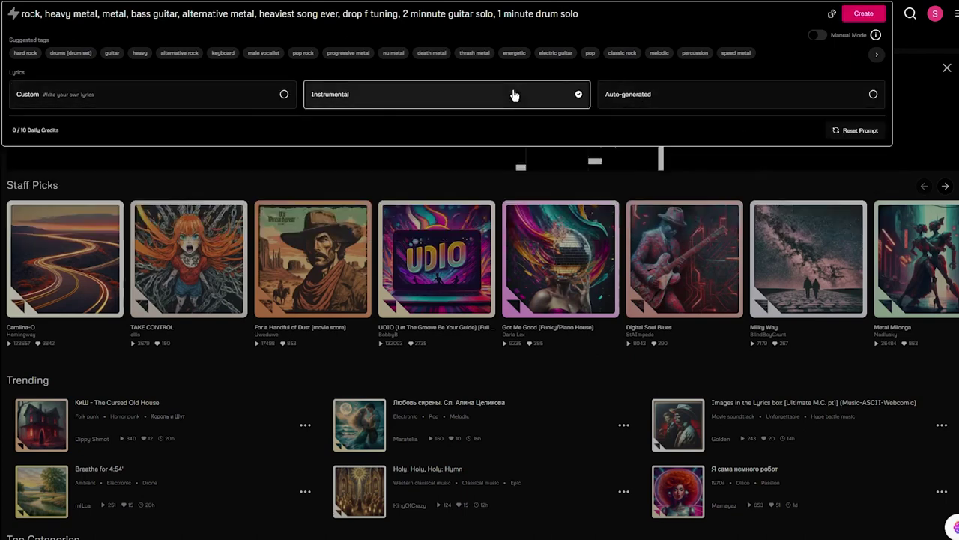
left_click(649, 97)
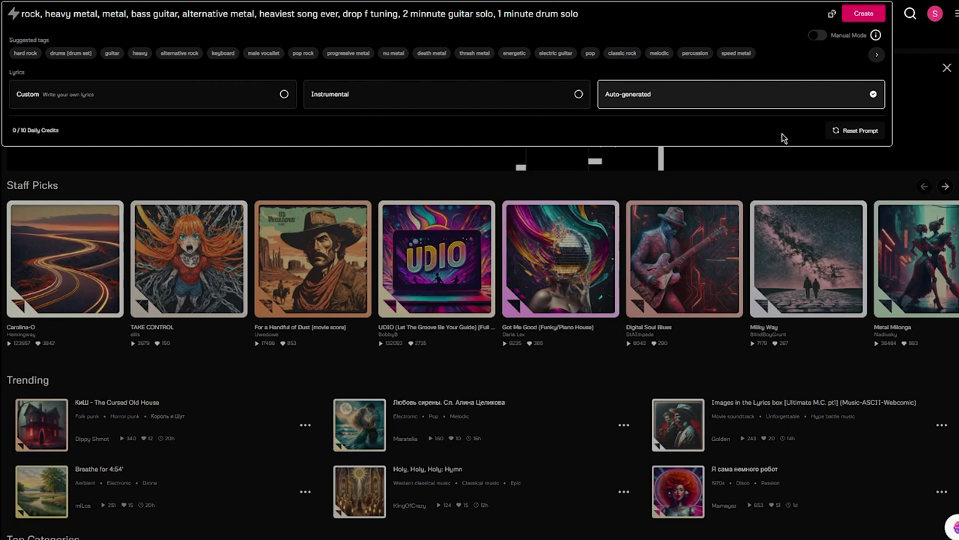
left_click(862, 15)
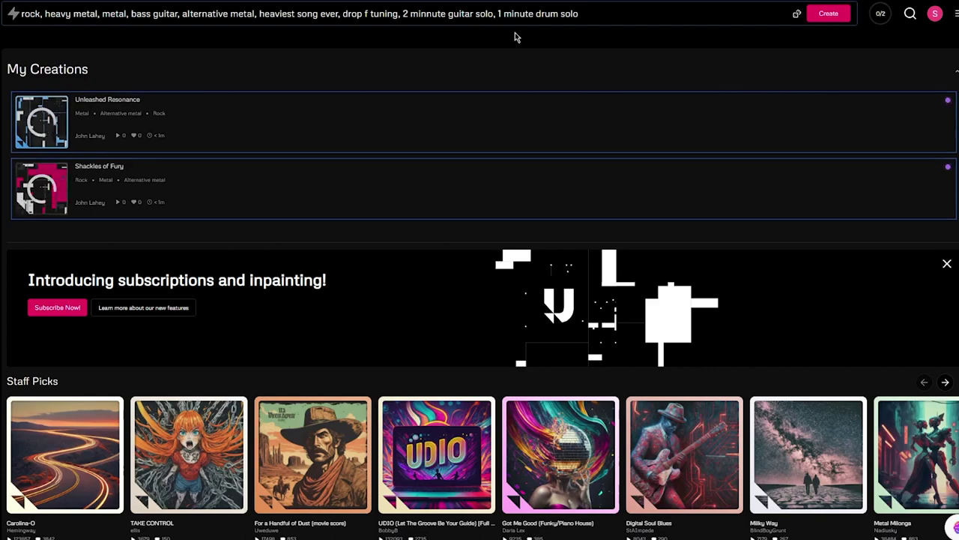
Skip the playing track ahead to 0:24 and pause it.
scroll(284, 182, "down", 4)
scroll(284, 182, "up", 4)
scroll(107, 146, "down", 4)
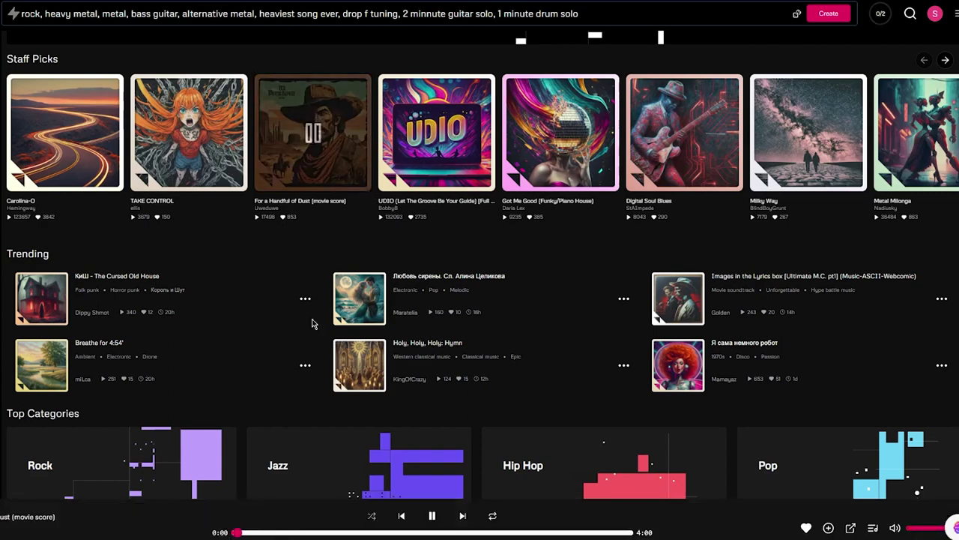
left_click(277, 532)
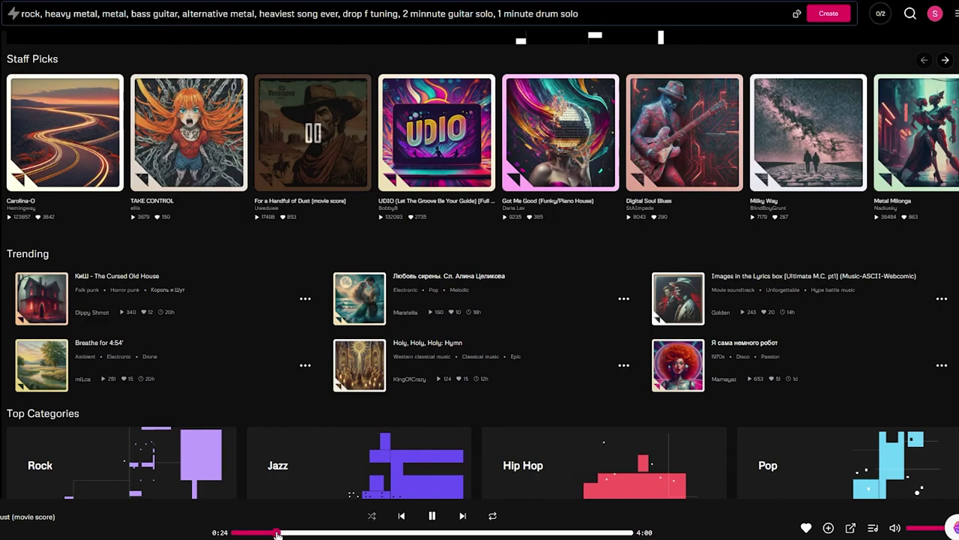
left_click(434, 517)
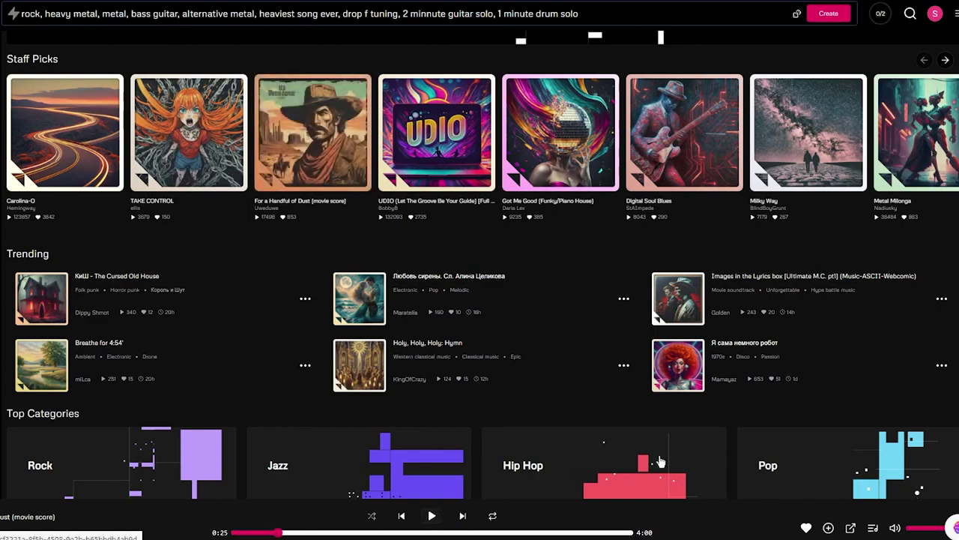
Scroll through My Creations while the two 0:32 tracks finish generating.
scroll(465, 343, "up", 5)
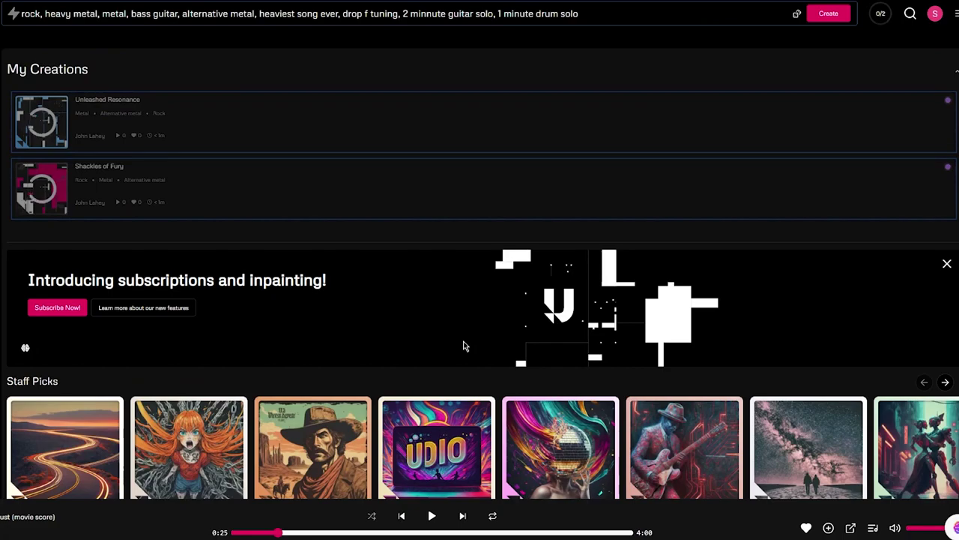
scroll(464, 346, "down", 1)
scroll(463, 345, "down", 4)
scroll(463, 345, "down", 5)
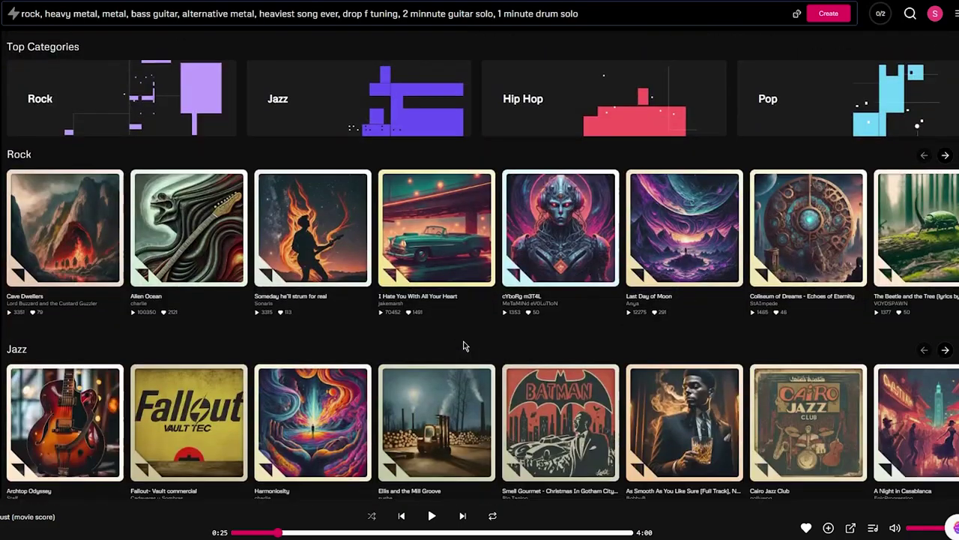
scroll(462, 345, "down", 4)
scroll(464, 347, "up", 6)
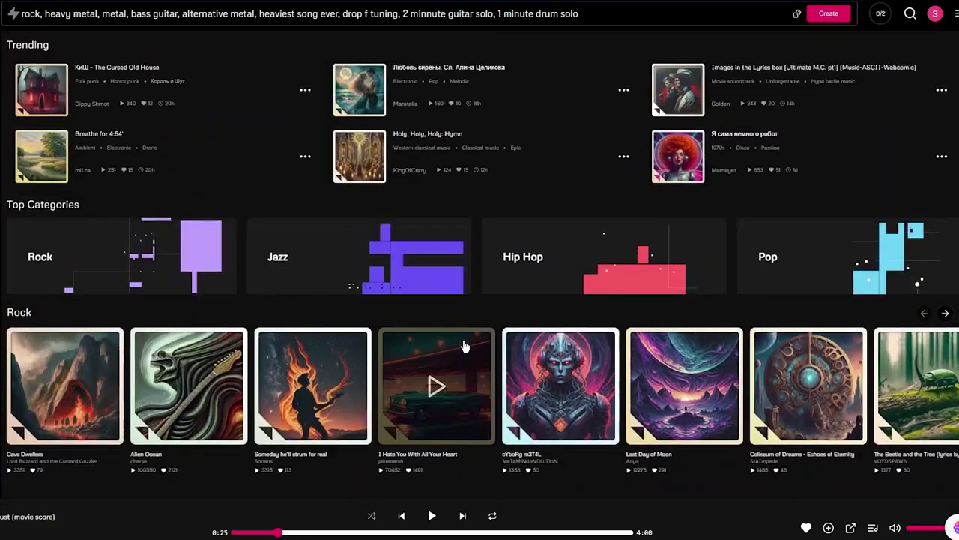
scroll(464, 345, "down", 2)
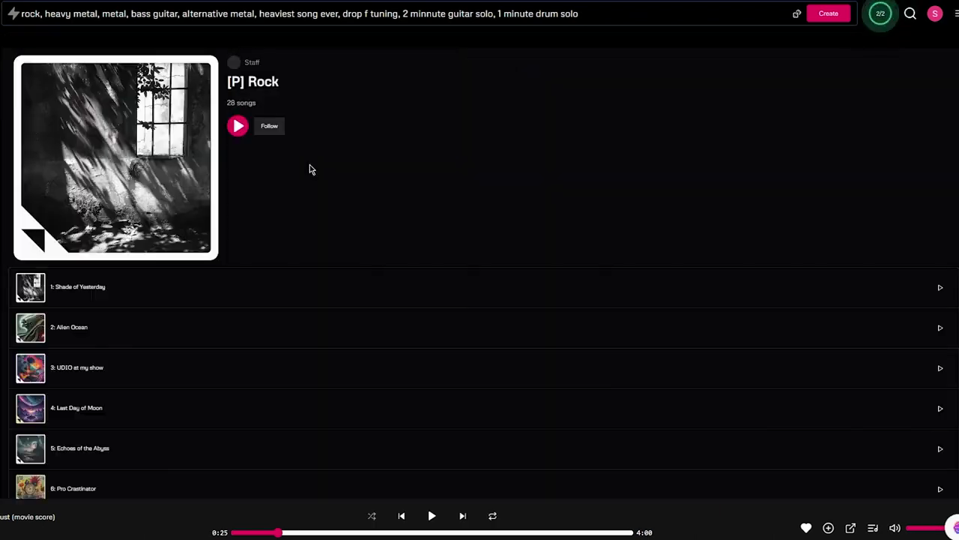
scroll(214, 371, "down", 12)
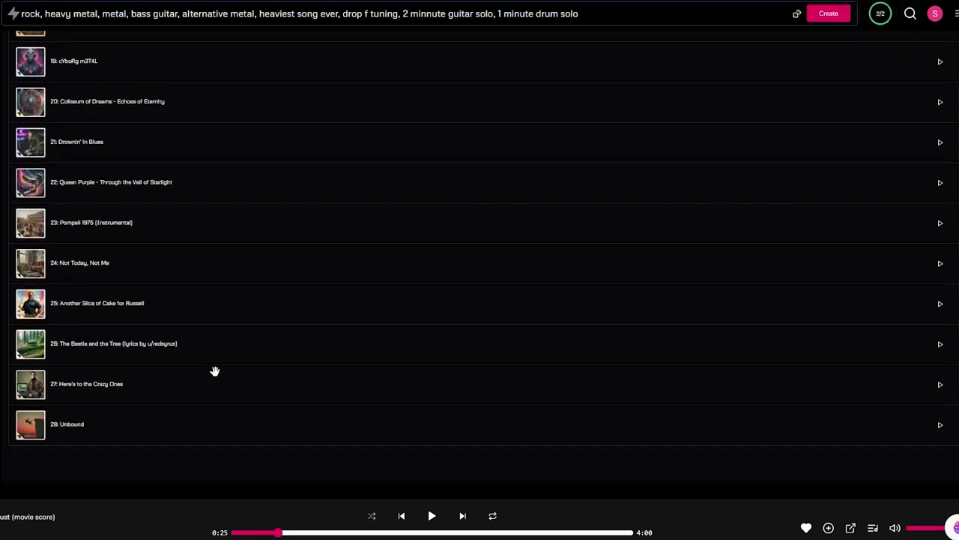
scroll(214, 371, "up", 12)
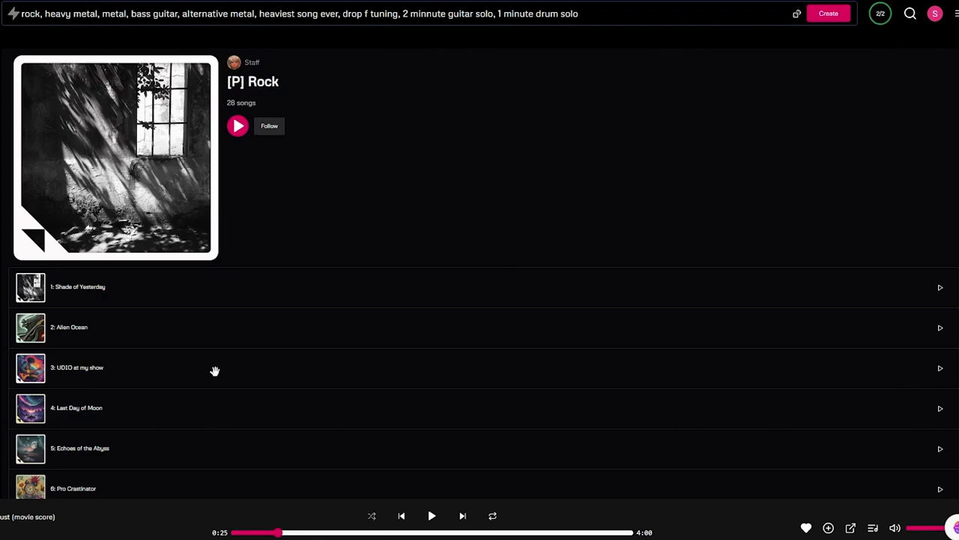
scroll(214, 371, "down", 12)
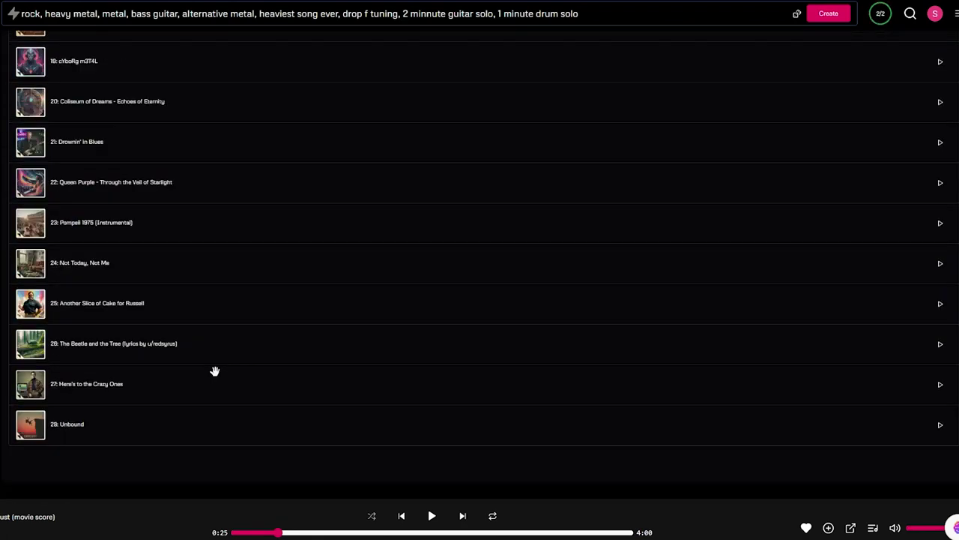
scroll(214, 371, "up", 12)
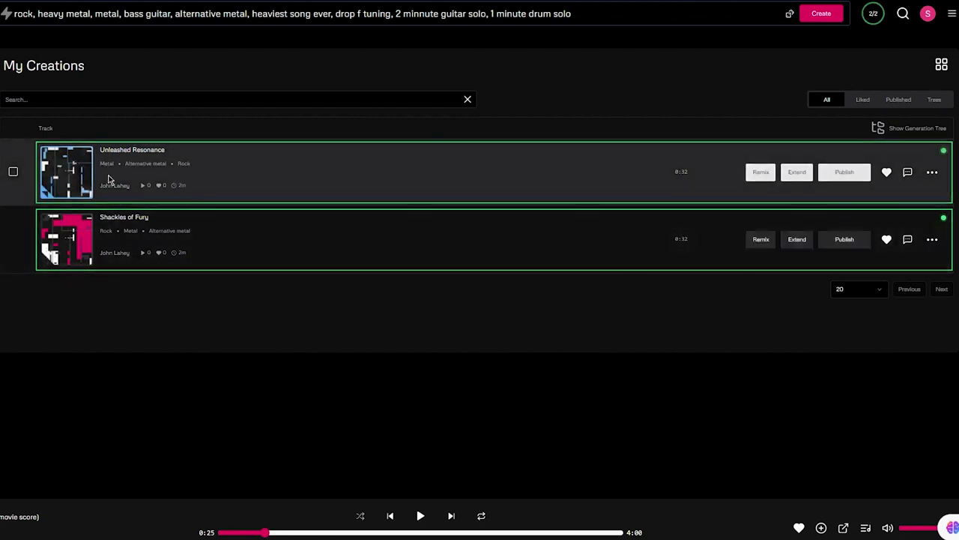
Play Unleashed Resonance and pause it at 0:31.
left_click(66, 172)
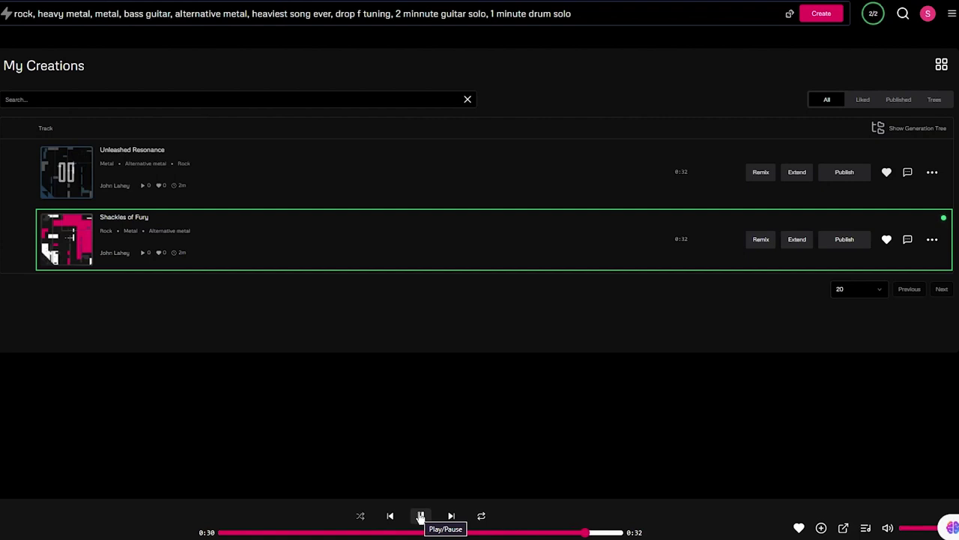
left_click(420, 516)
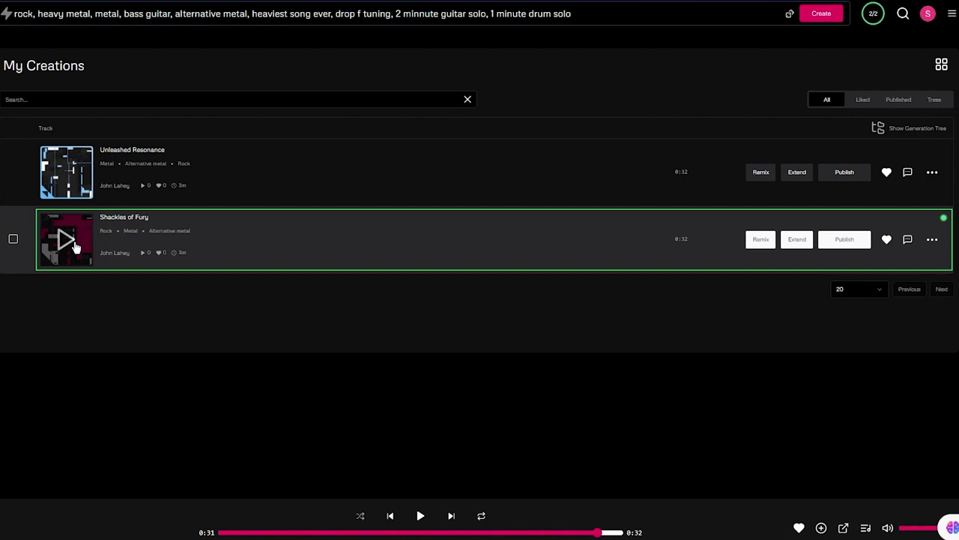
Play Shackles of Fury, seek to 0:18, about 0:27 and 0:24, then pause at 0:23.
left_click(67, 239)
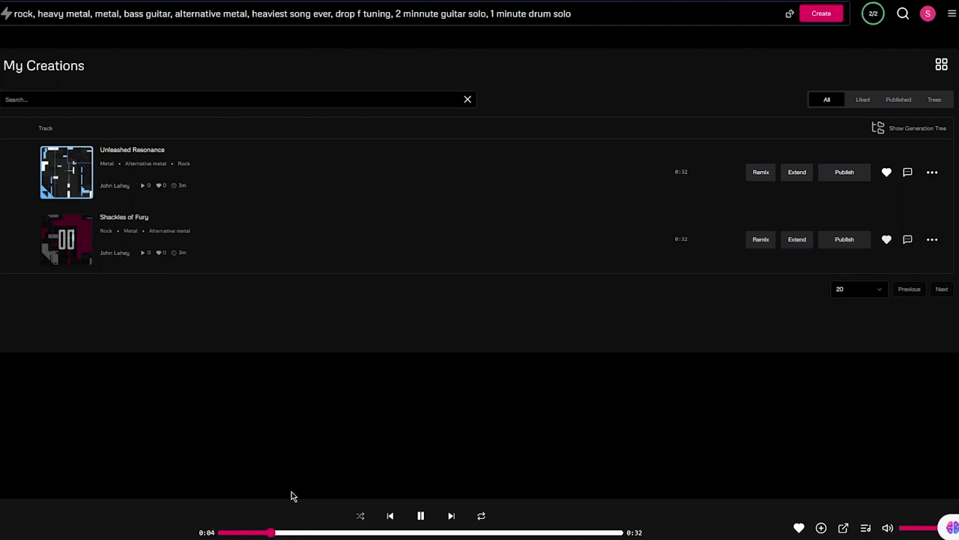
left_click(448, 532)
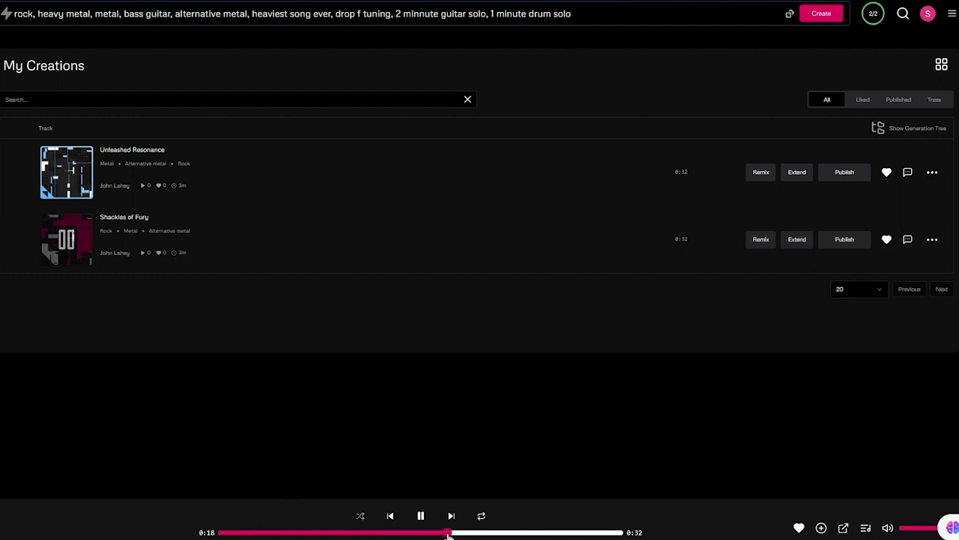
left_click_drag(447, 533, 562, 534)
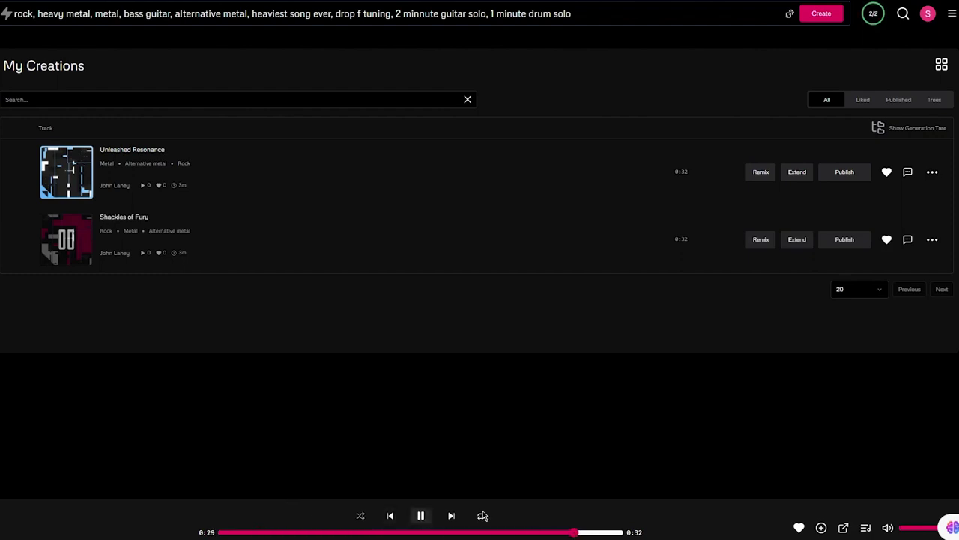
left_click(519, 532)
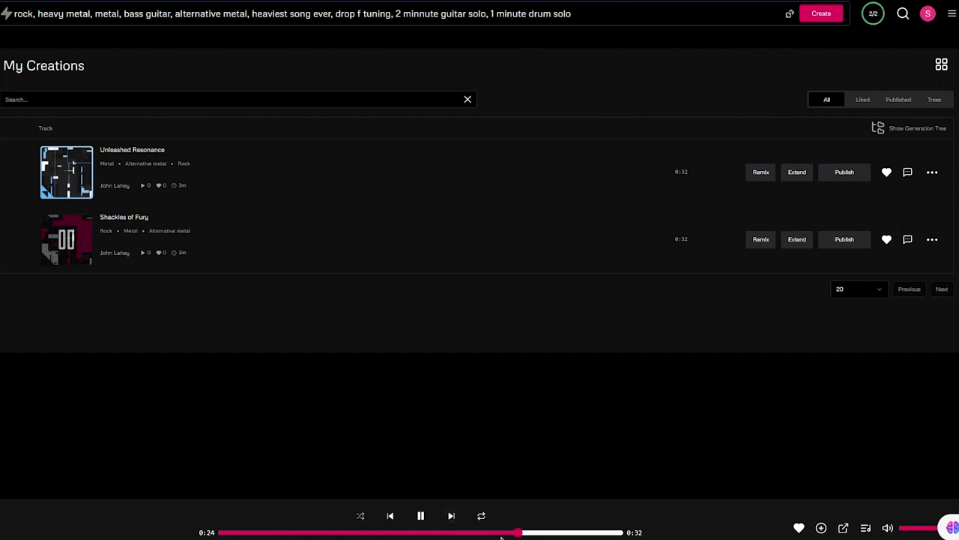
left_click(422, 517)
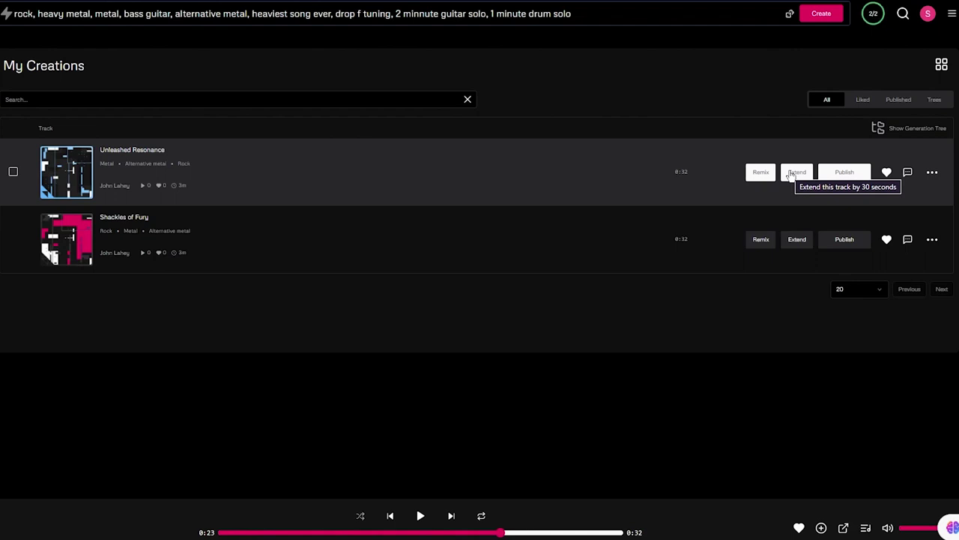
Extend Unleashed Resonance as an intro, adding progressive metal, energetic, aggressive, power metal and heavy tags.
left_click(791, 174)
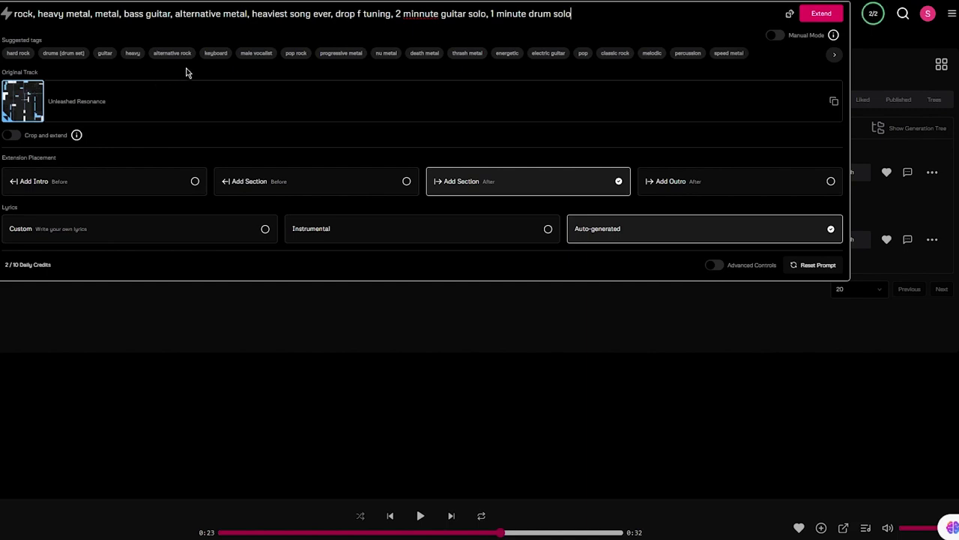
left_click(333, 54)
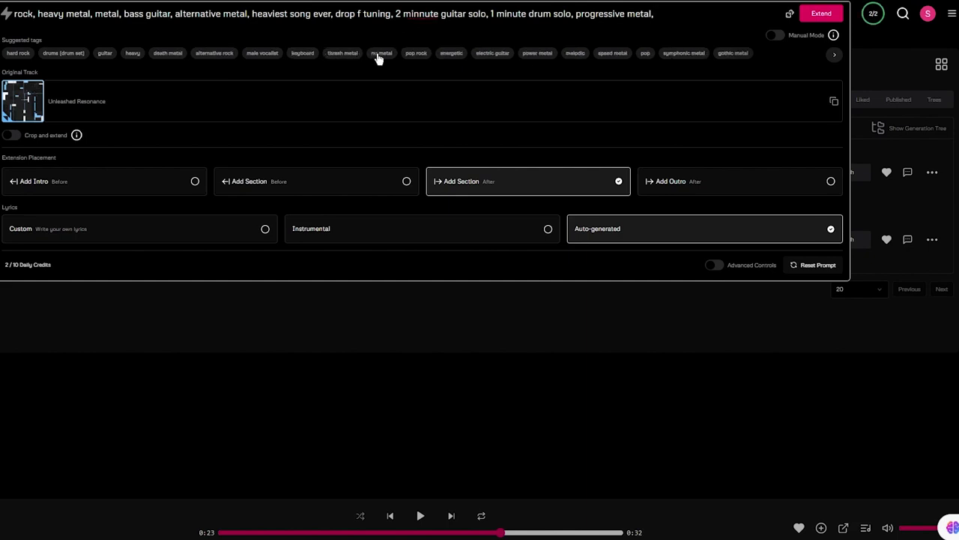
left_click(449, 54)
left_click(479, 55)
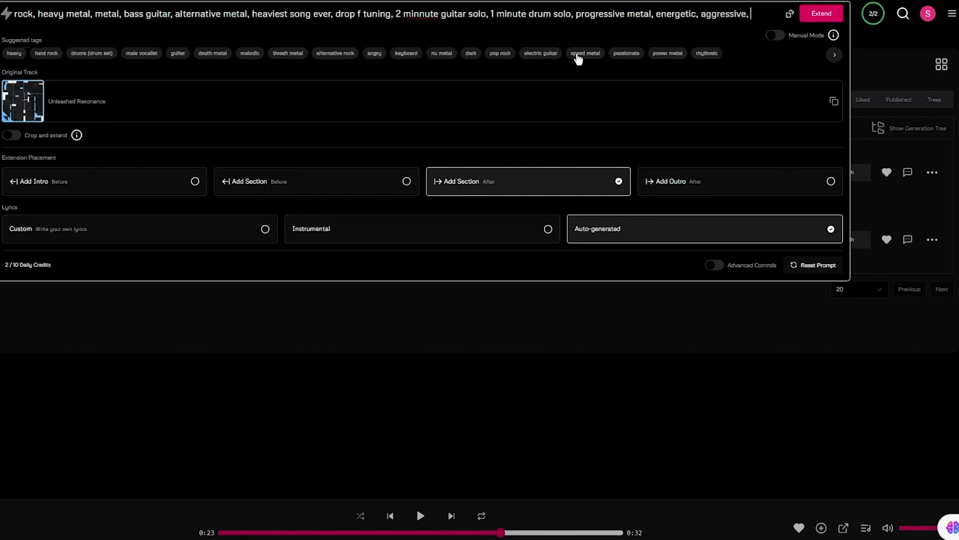
left_click(661, 55)
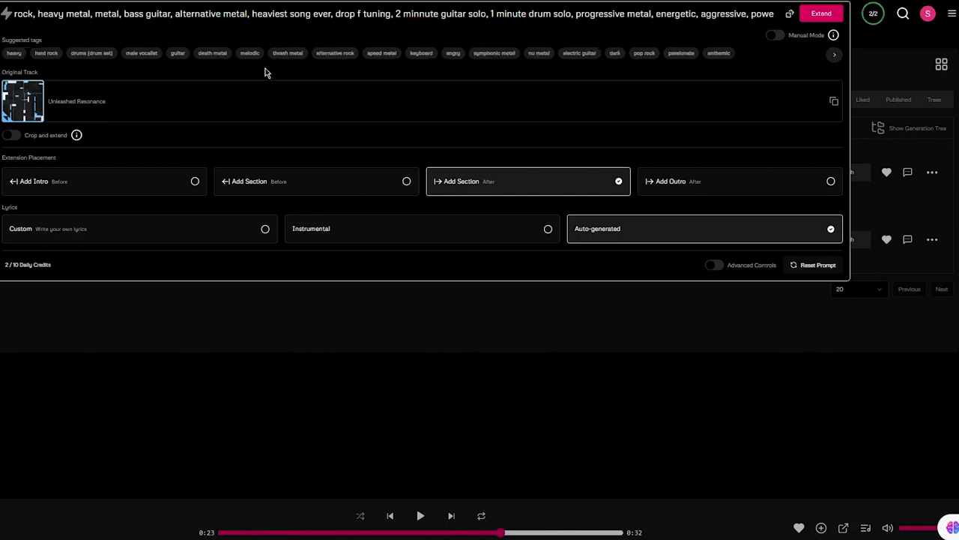
left_click(13, 54)
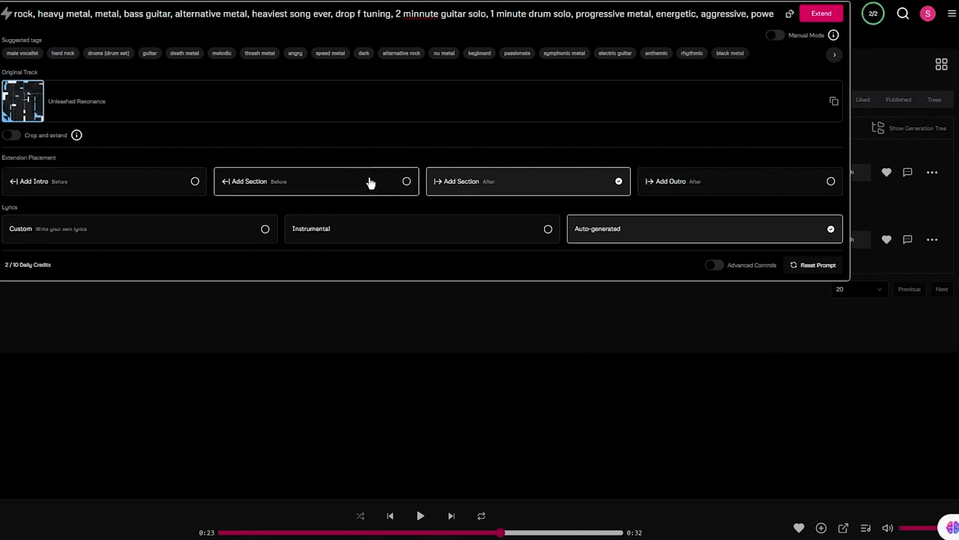
left_click(136, 181)
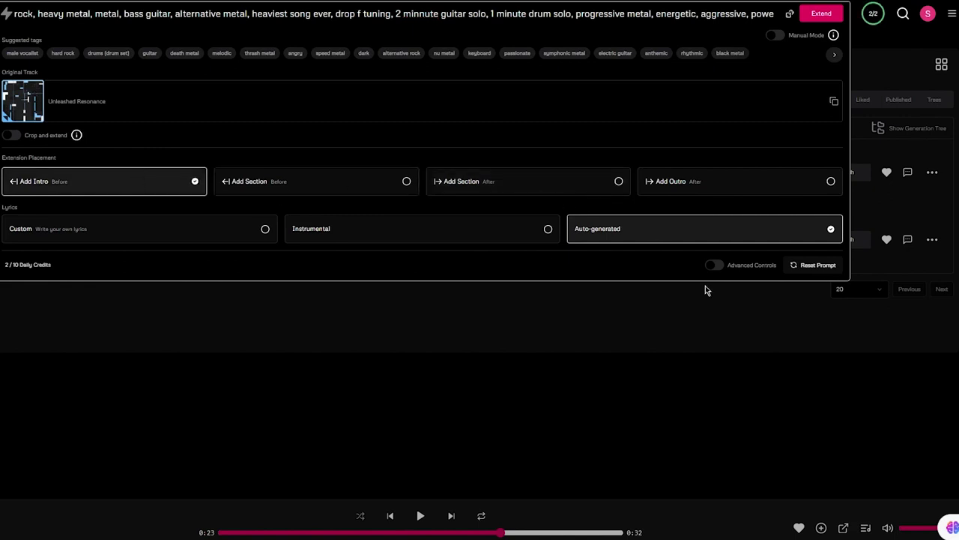
left_click(819, 14)
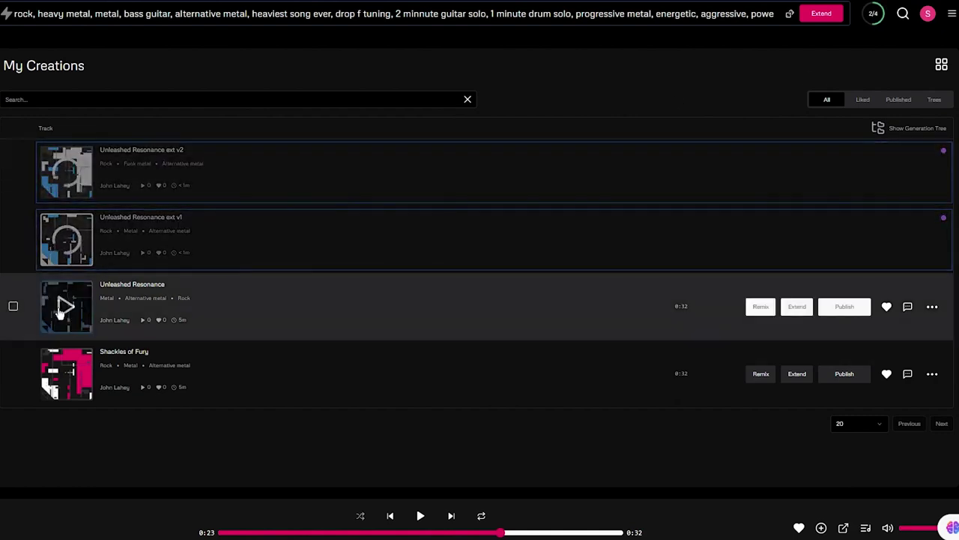
Briefly play and pause Unleashed Resonance while the extensions generate.
left_click(64, 306)
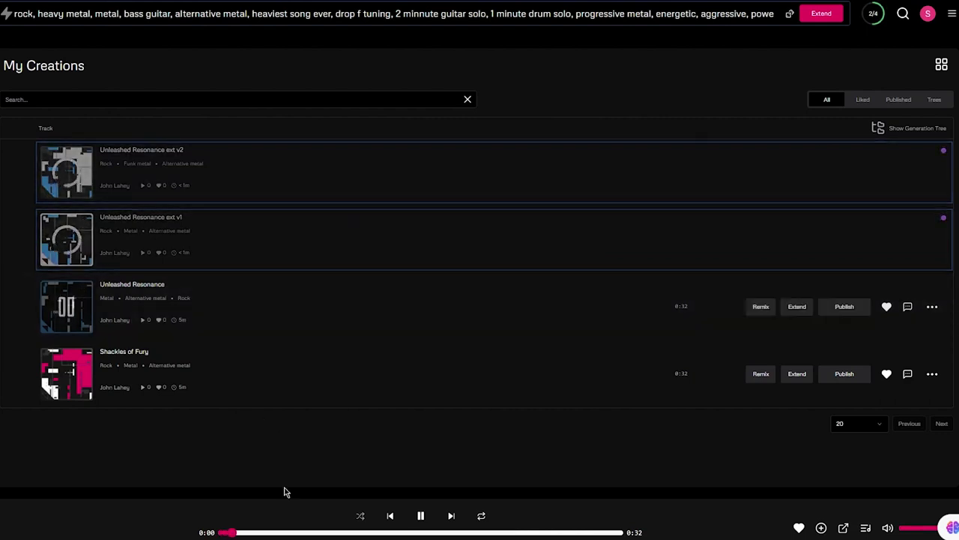
left_click(66, 313)
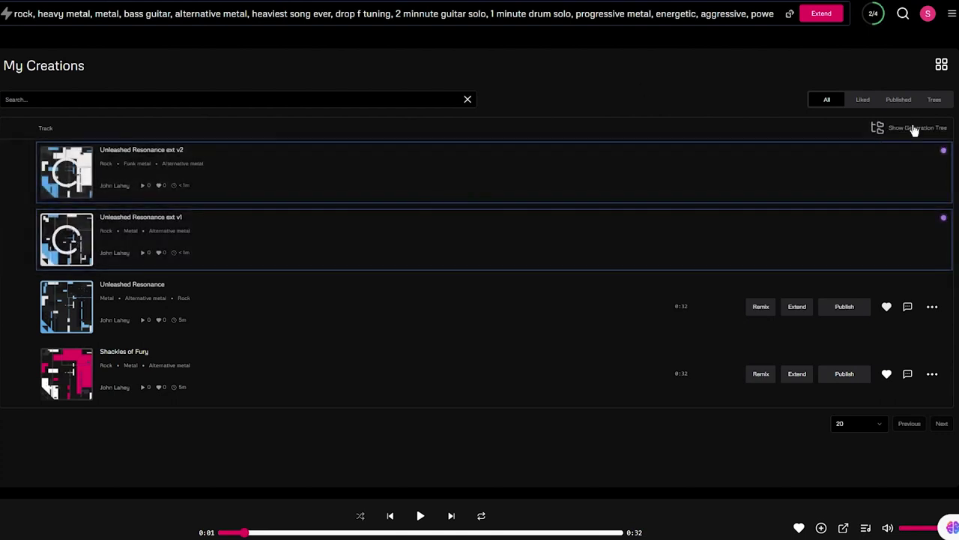
Switch between generation-tree and flat views twice, ending on the flat four-track list.
left_click(913, 129)
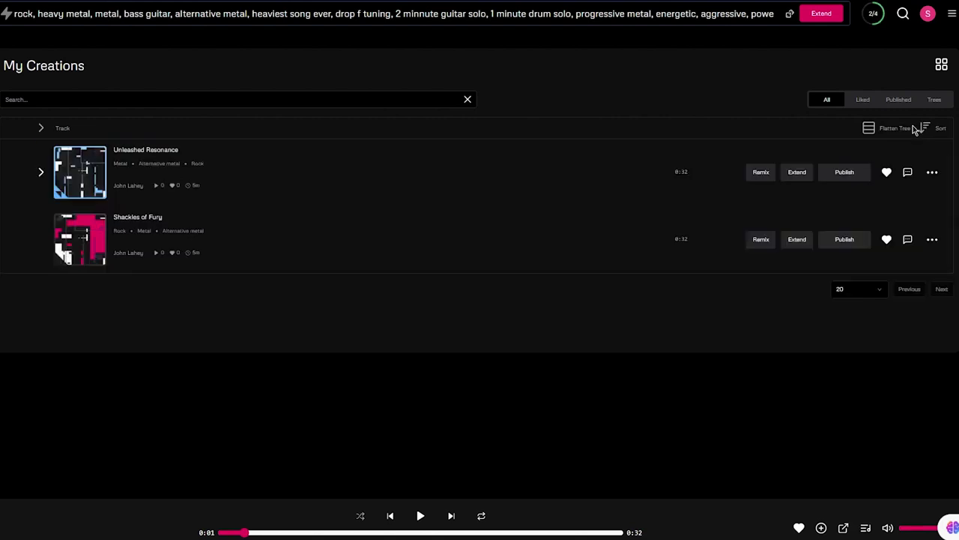
left_click(885, 129)
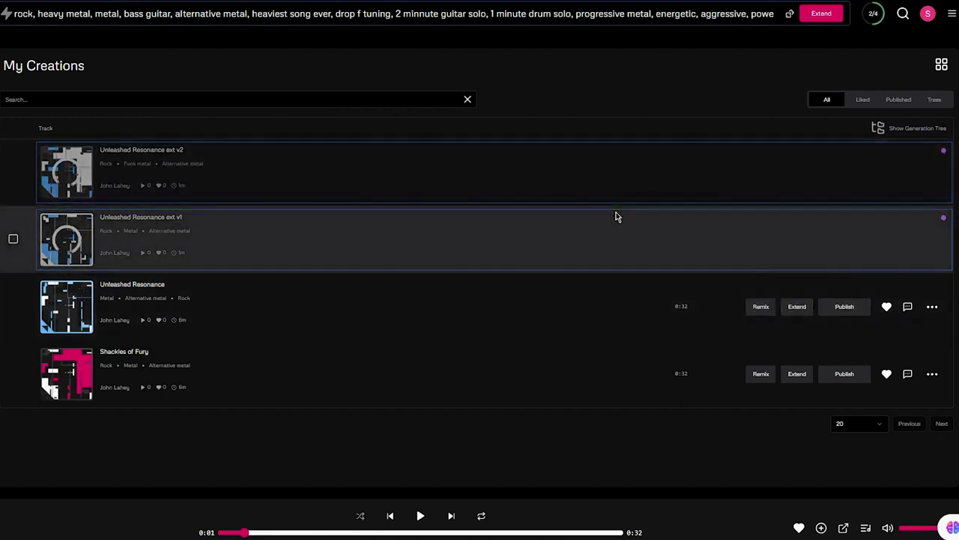
left_click(895, 128)
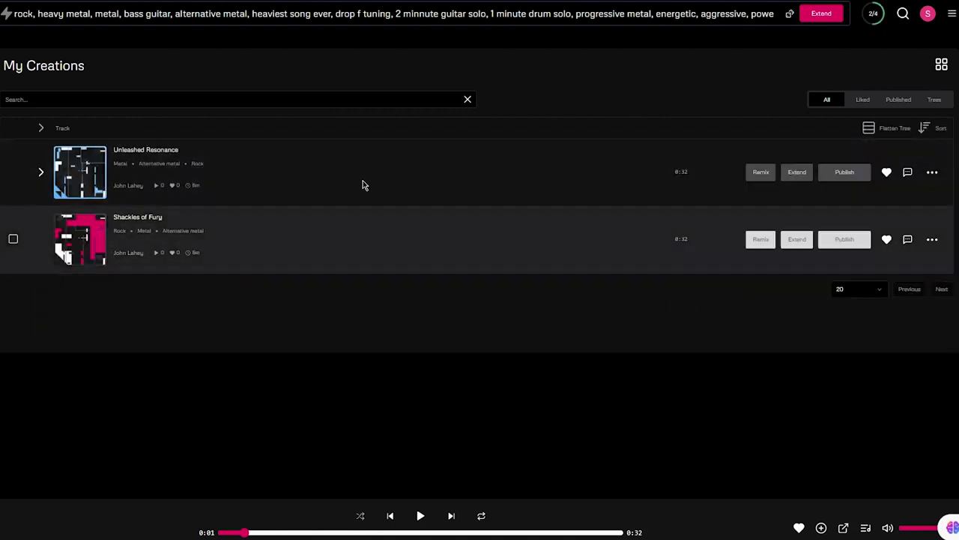
left_click(876, 129)
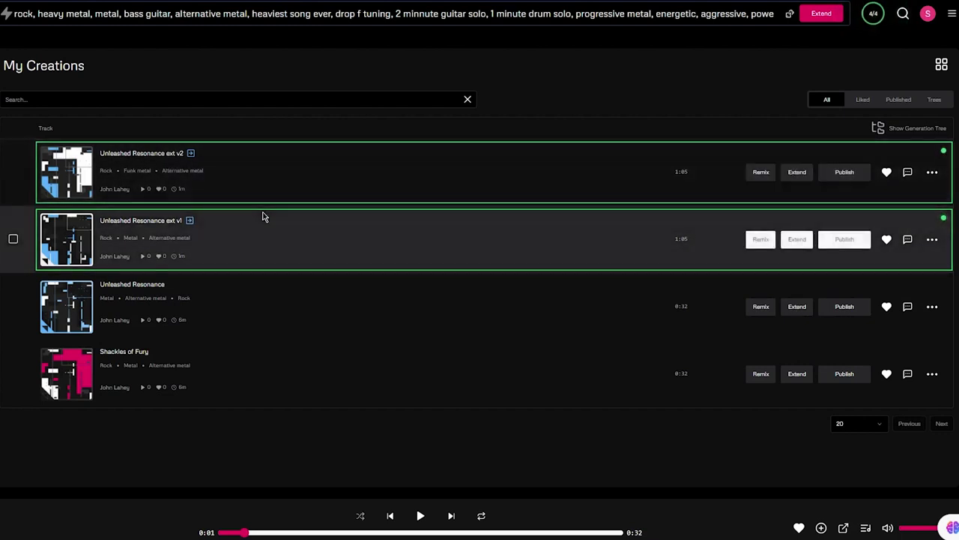
Play Unleashed Resonance ext v1, seek to 0:32, 0:28 and 0:24, then pause at 0:31.
mouse_move(63, 246)
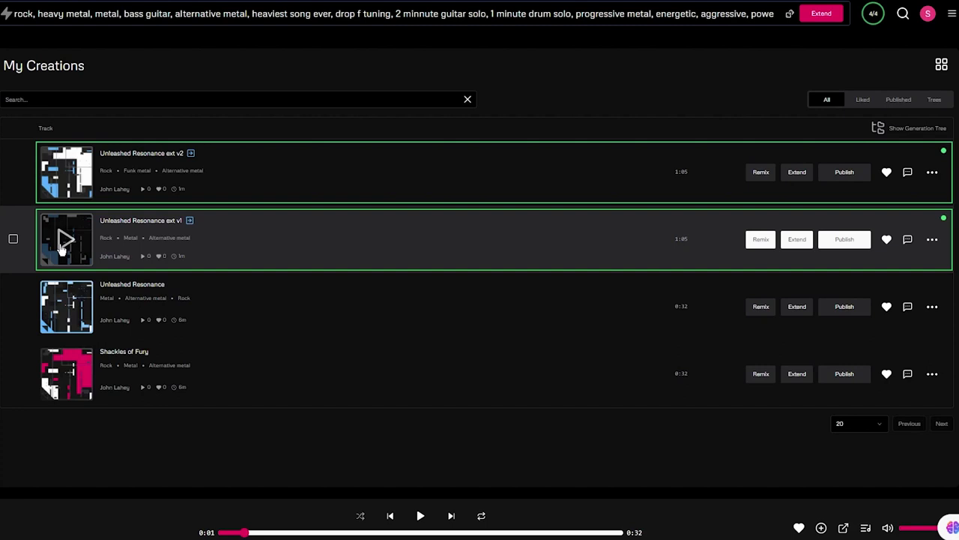
left_click(63, 246)
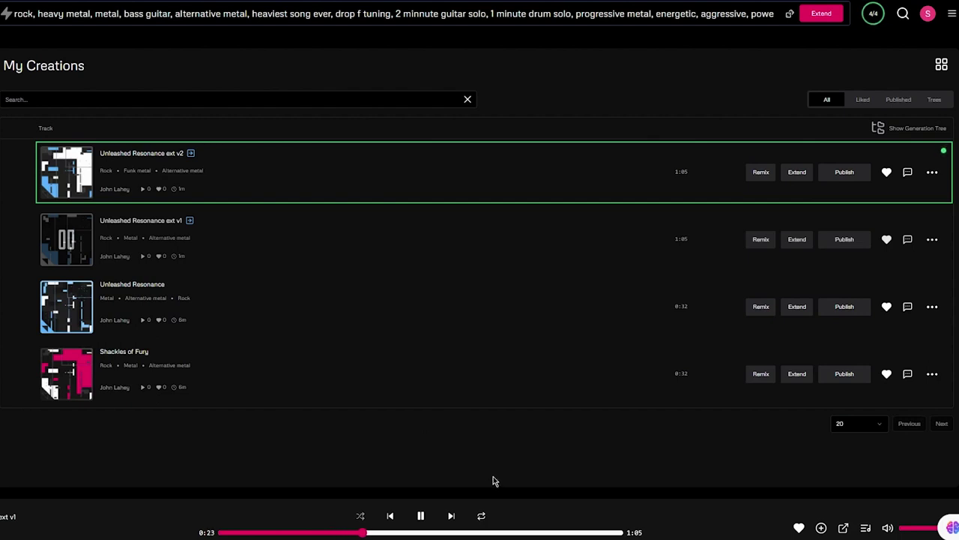
left_click(417, 533)
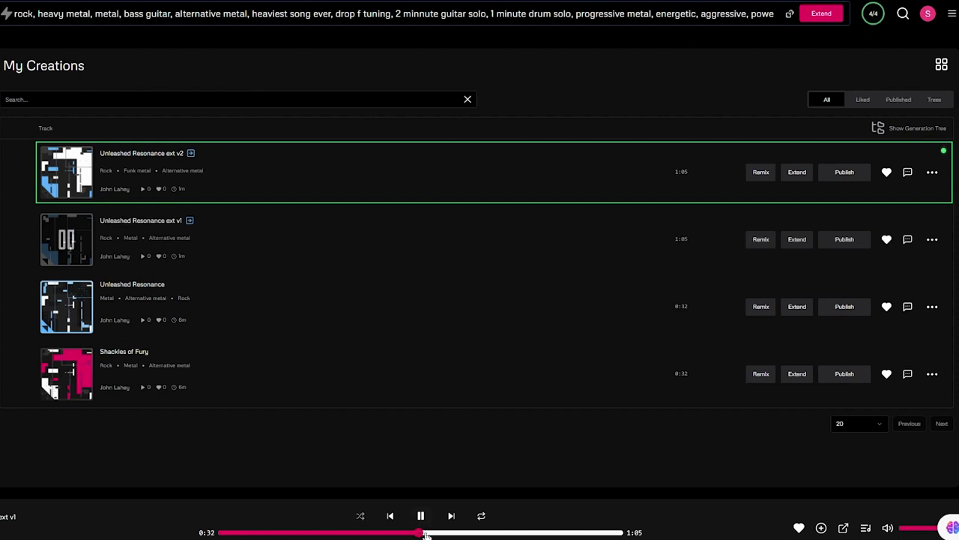
left_click(398, 533)
left_click(370, 532)
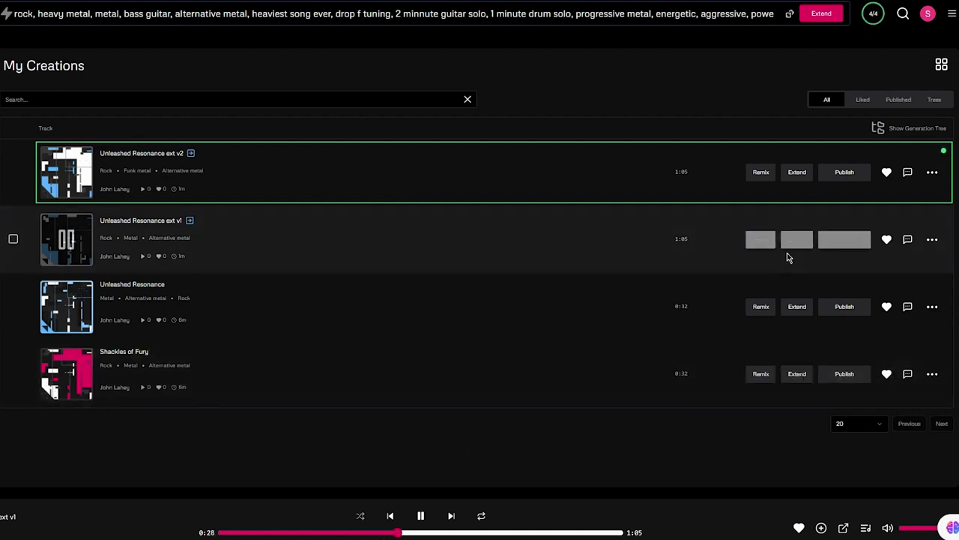
left_click(66, 239)
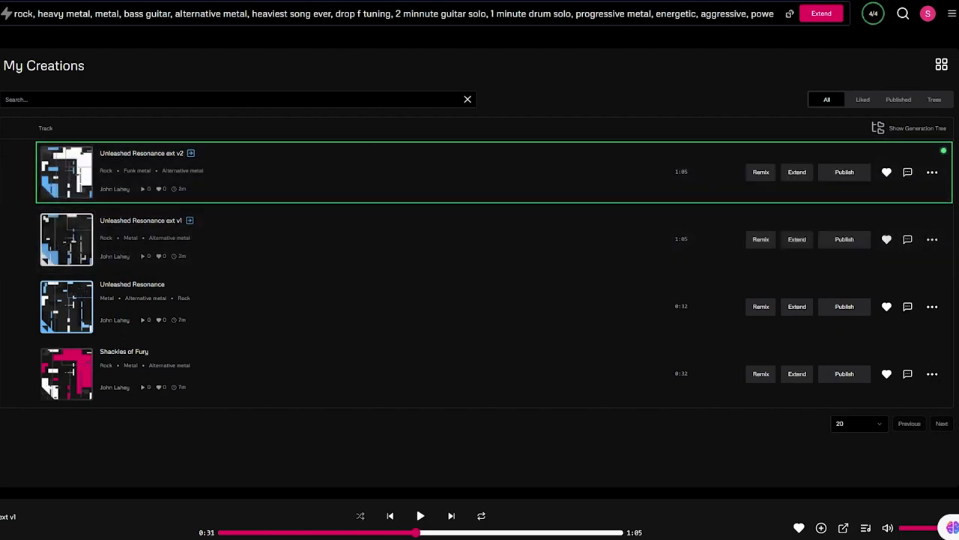